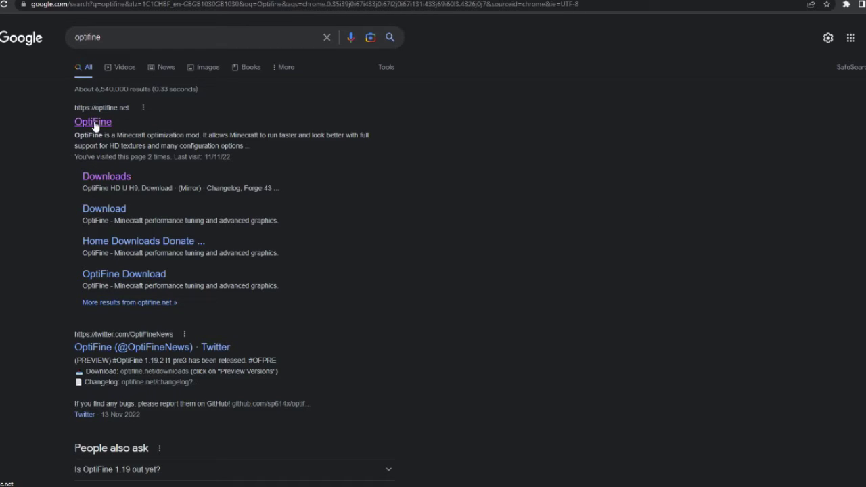
- Open the OptiFine website's downloads page and browse the list of all available versions
click(95, 126)
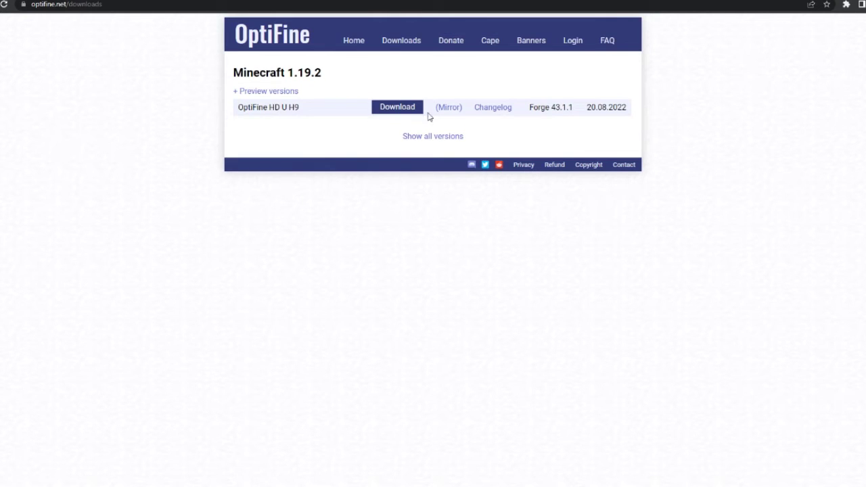
click(432, 139)
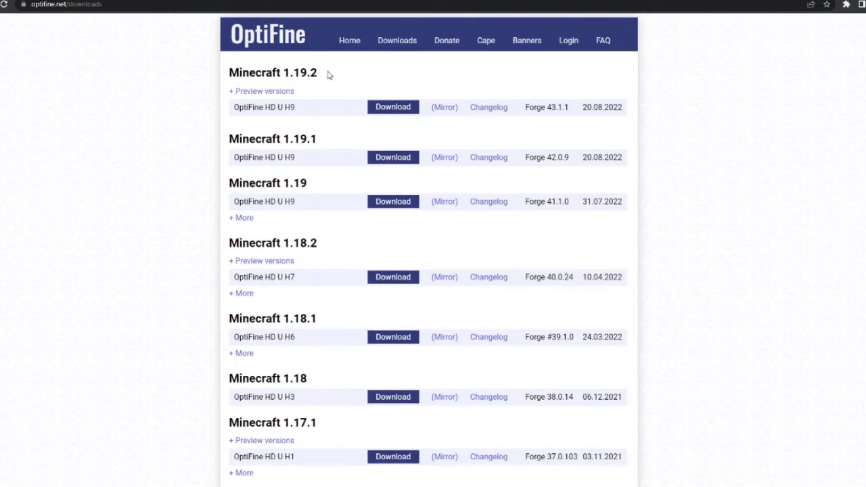
scroll(325, 156, down, 6)
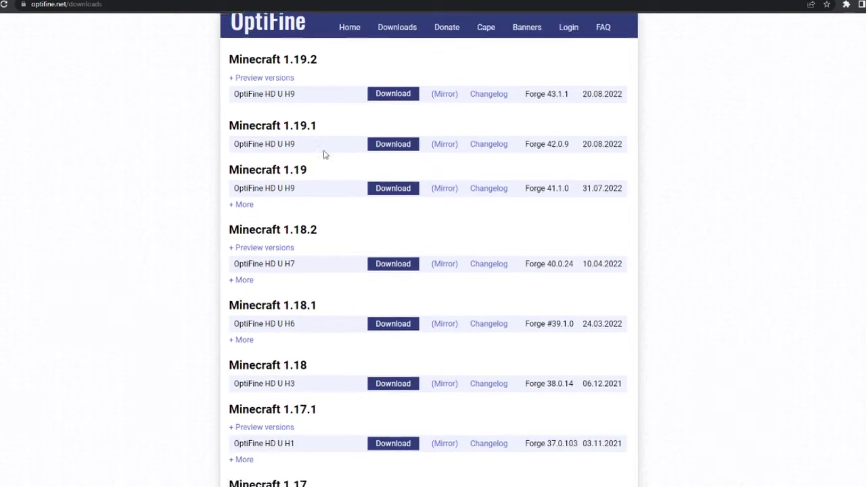
scroll(338, 203, down, 2)
scroll(340, 204, up, 9)
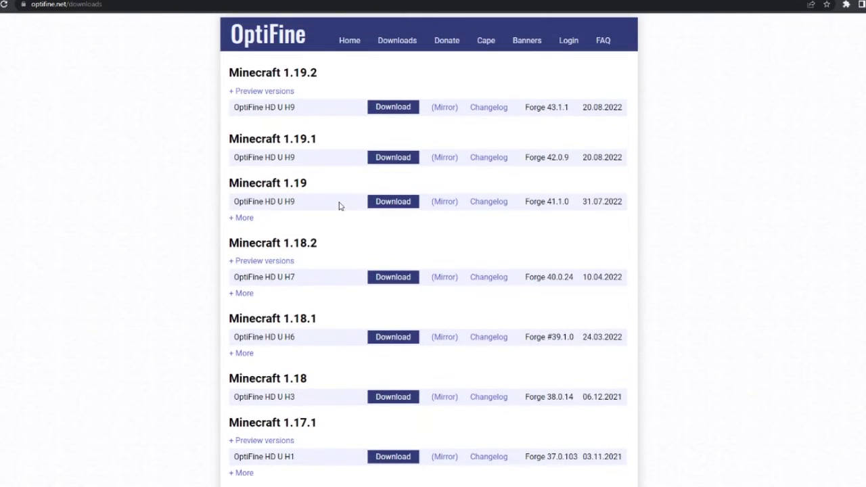
- Download OptiFine HD U H9 for Minecraft 1.19.1, skipping the advertisement page and leaving the ad that opens
click(392, 163)
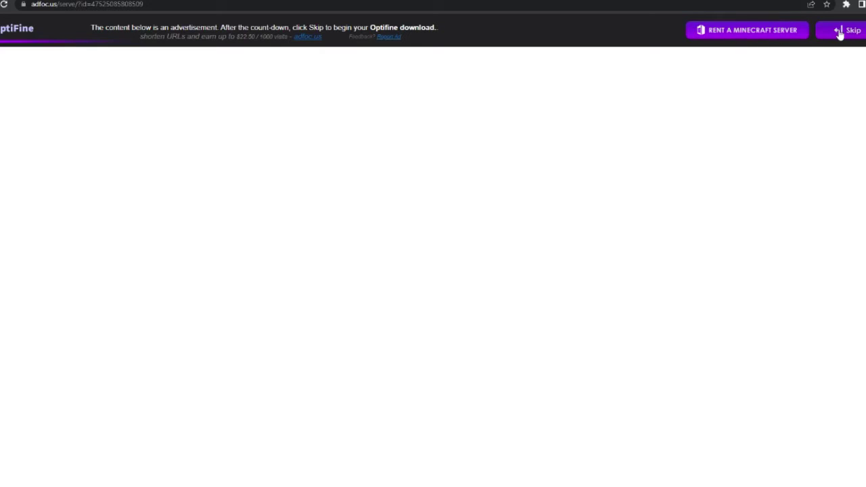
click(847, 31)
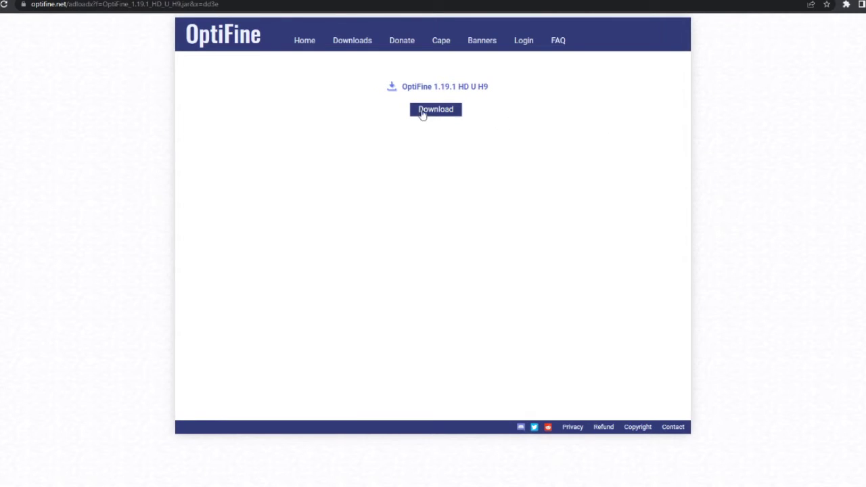
click(433, 112)
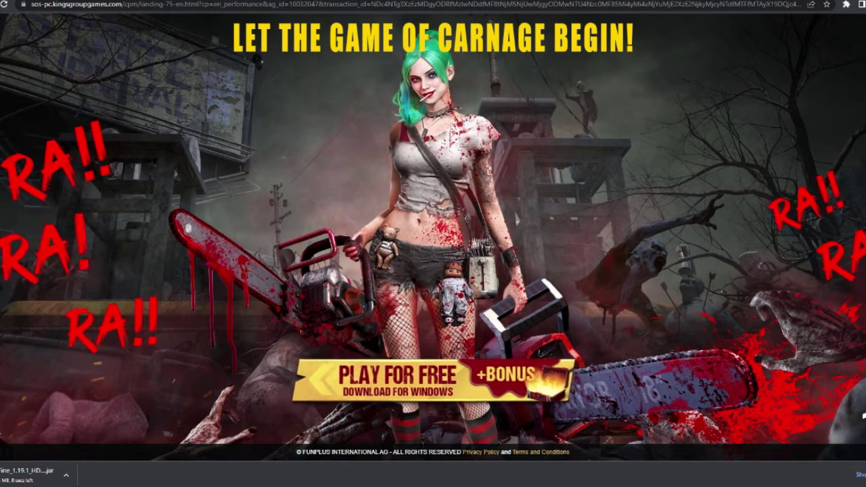
click(27, 2)
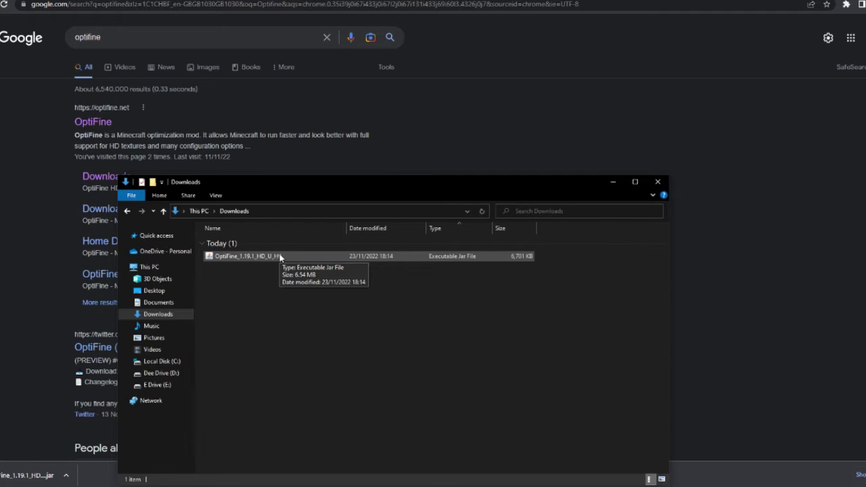
- Go to %appdata%, open the mods folder inside .minecraft, and move its window clear of the Downloads window
key(super+r)
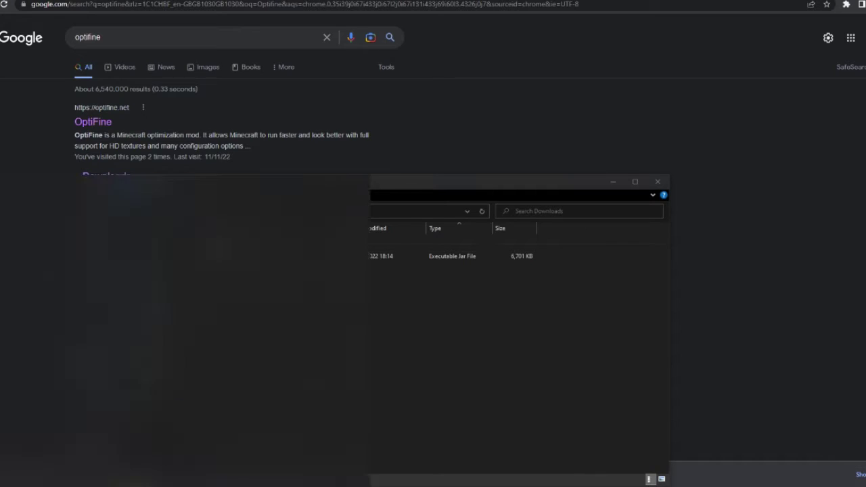
text(%appdata%)
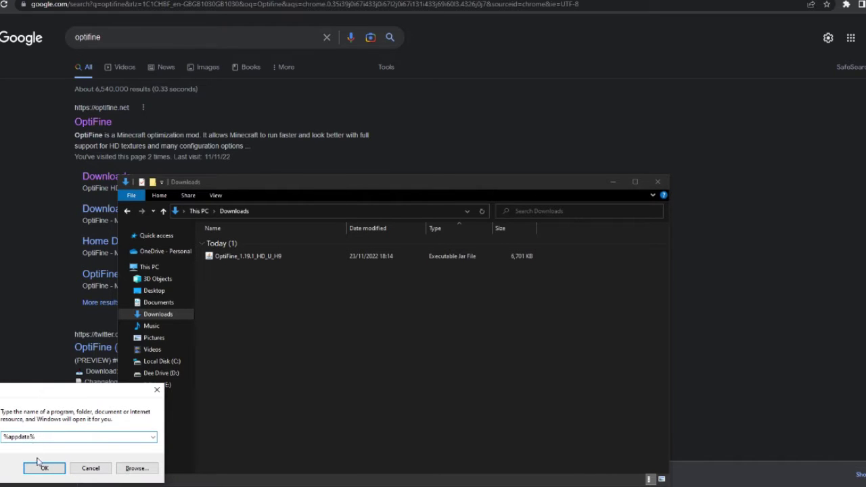
click(40, 467)
click(236, 245)
double_click(237, 245)
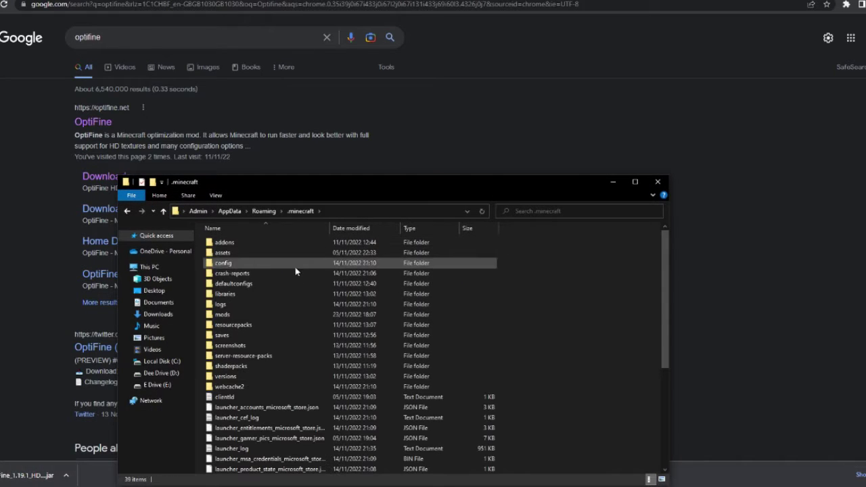
double_click(251, 311)
drag(318, 195, 546, 54)
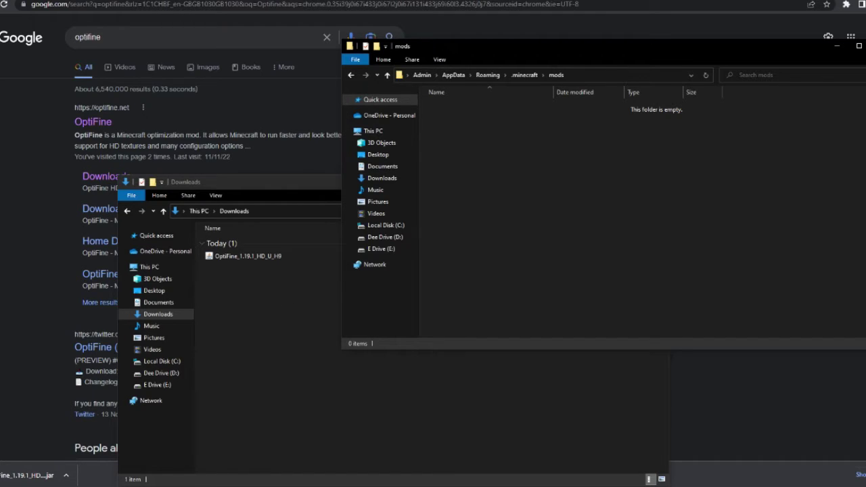
- Run the OptiFine_1.19.1_HD_U_H9 installer from Downloads and install it into the .minecraft folder
click(272, 258)
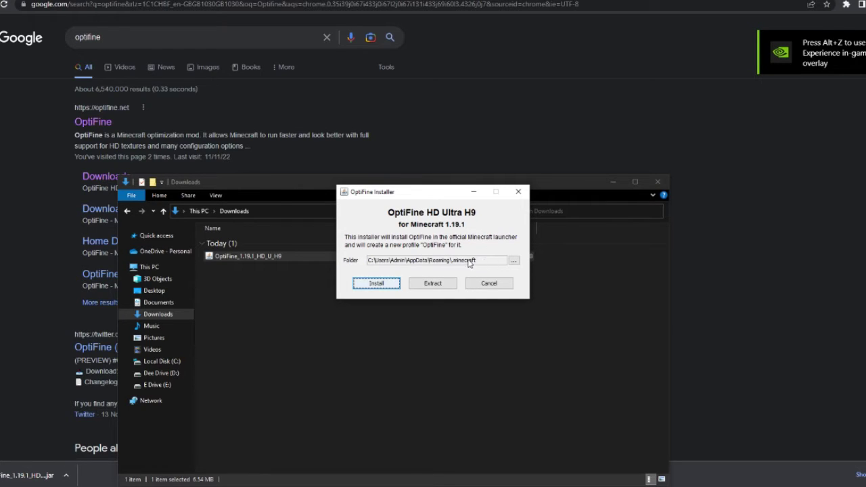
click(376, 283)
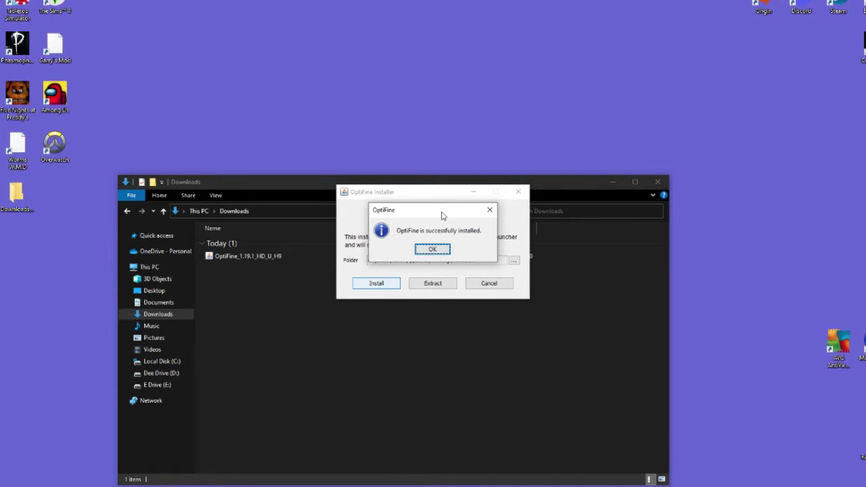
click(435, 249)
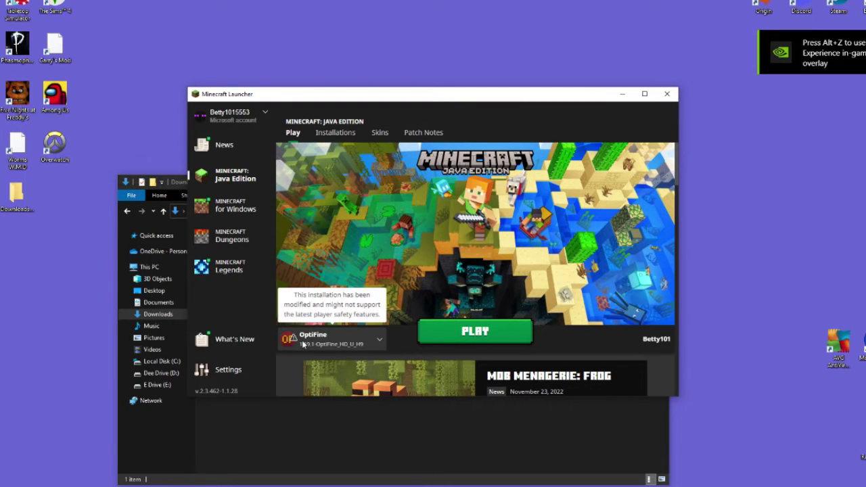
- Select the OptiFine 1.19.1 installation in the Minecraft Launcher and start the game
click(380, 341)
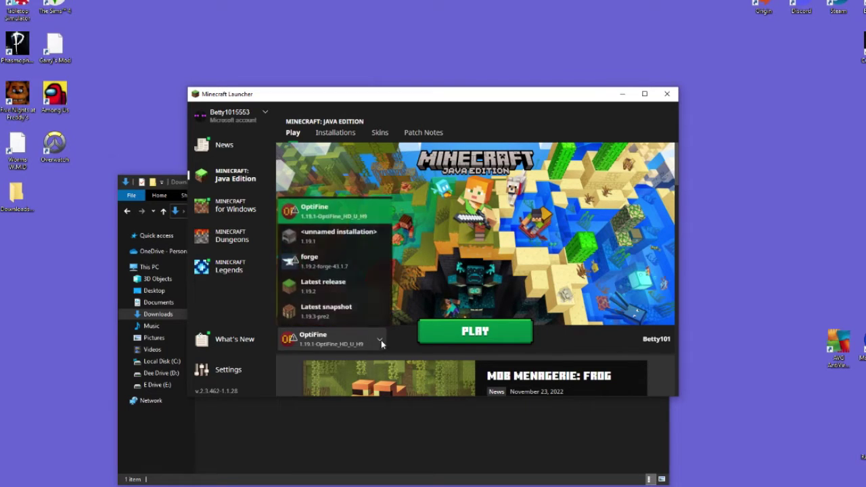
click(327, 209)
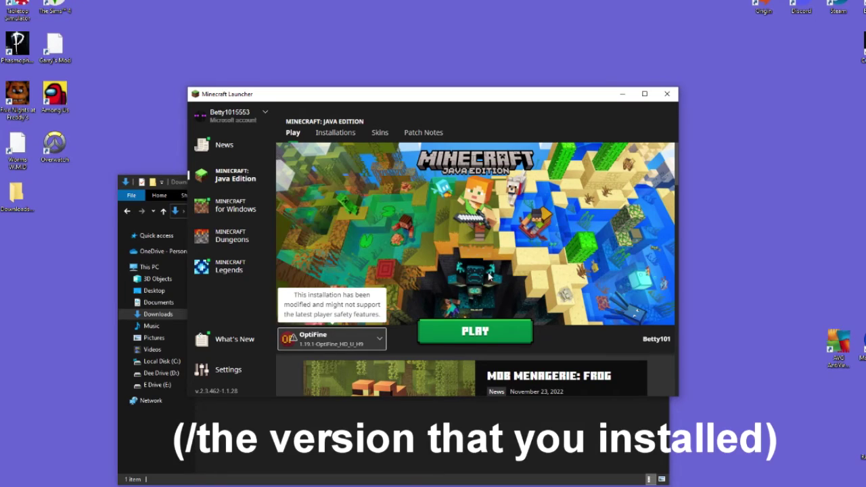
click(475, 331)
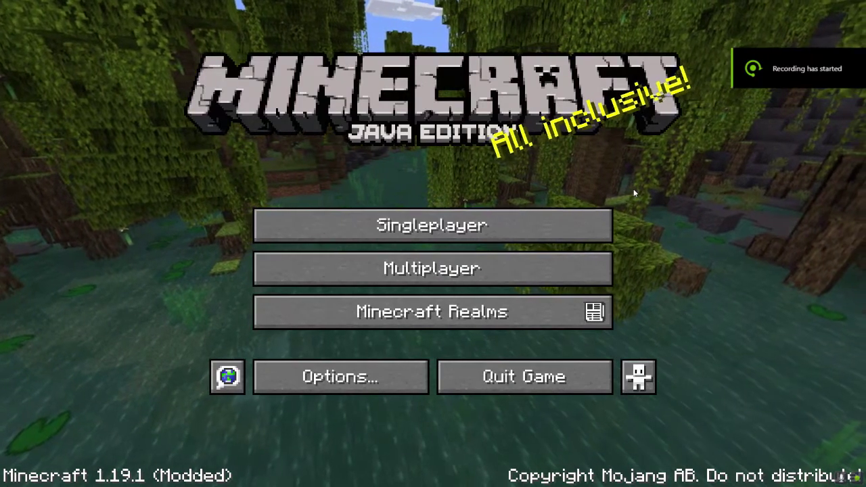
- Open the game's video settings and review the animation settings
click(316, 381)
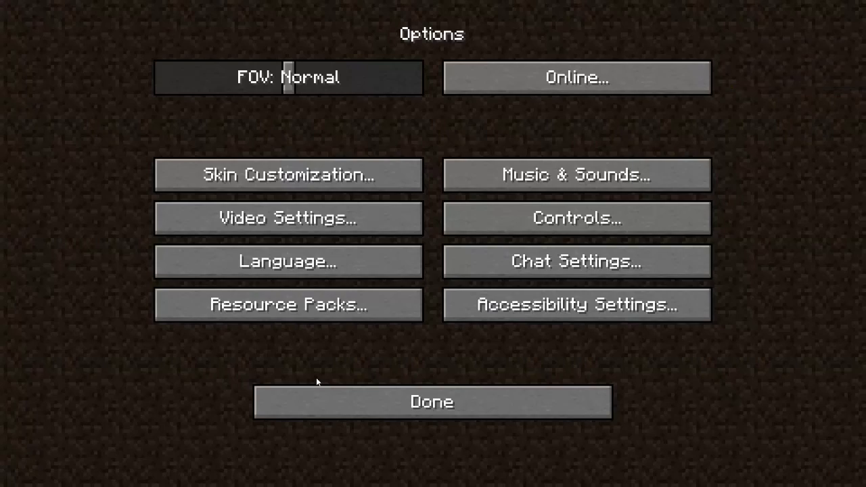
click(287, 215)
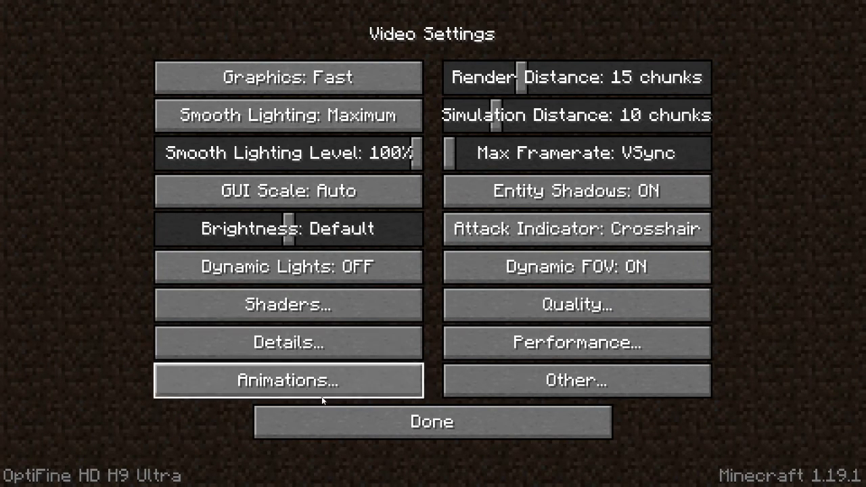
click(322, 371)
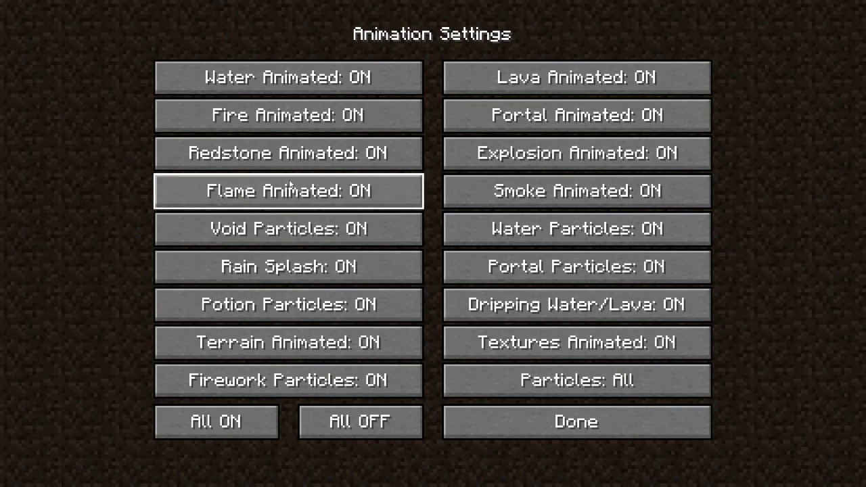
click(541, 425)
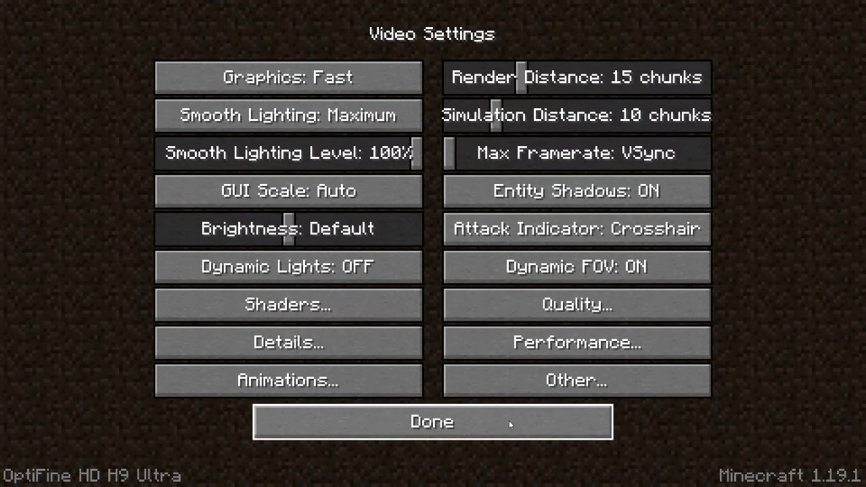
- Open the shaders folder from the game's shader settings and trace its location as shaderpacks inside .minecraft
click(312, 306)
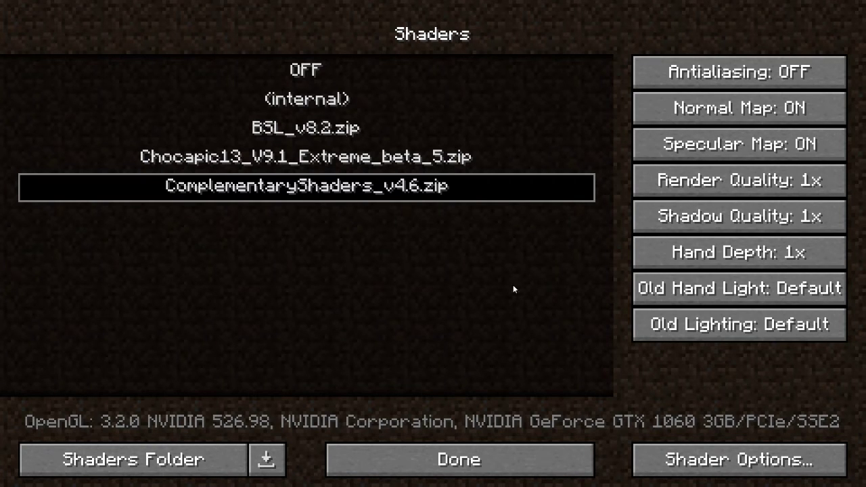
click(195, 460)
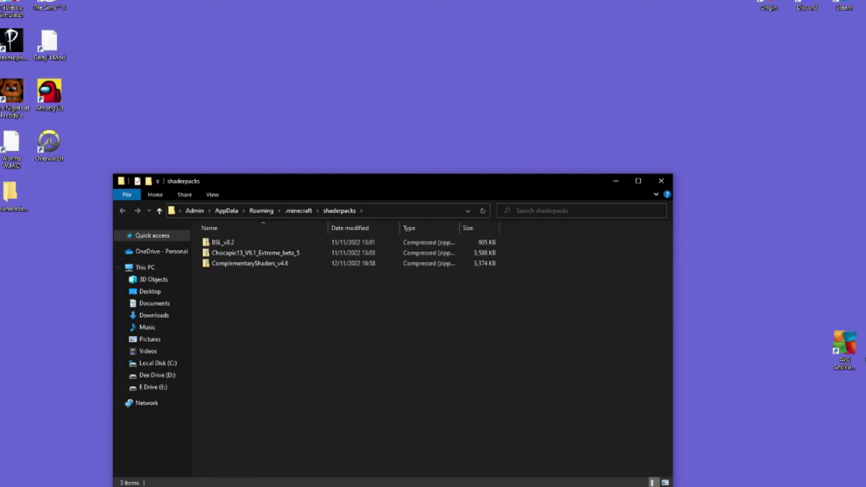
click(295, 211)
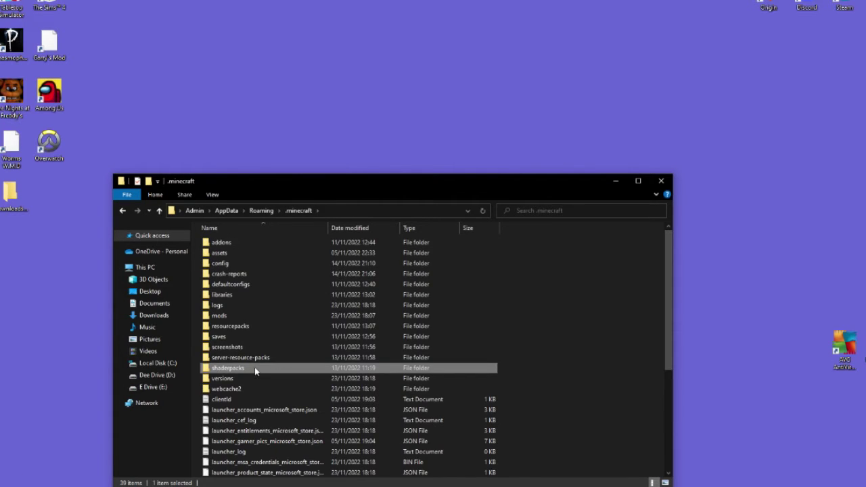
double_click(230, 369)
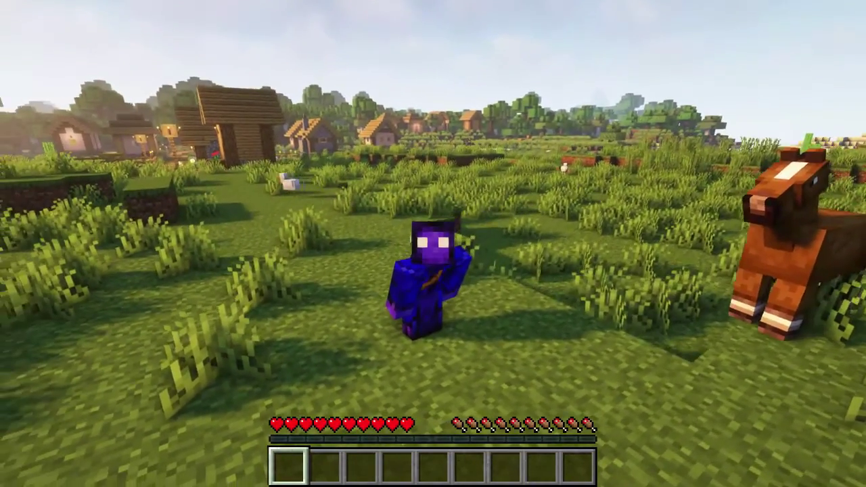
- Pause the game and open the shader options for ComplementaryShaders_v4.6.zip
key(Escape)
click(334, 287)
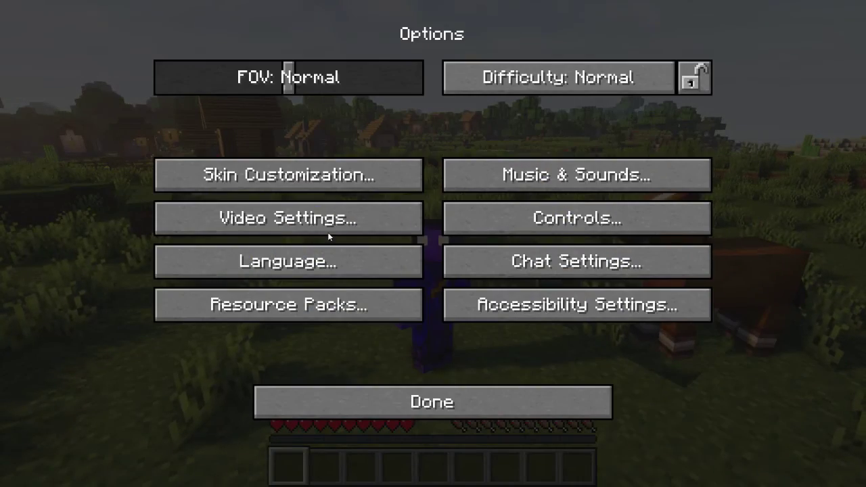
click(328, 233)
click(319, 297)
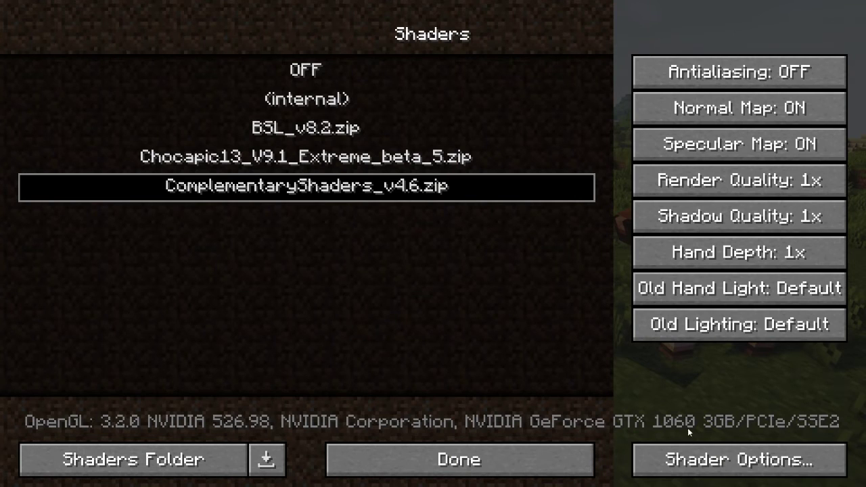
click(725, 460)
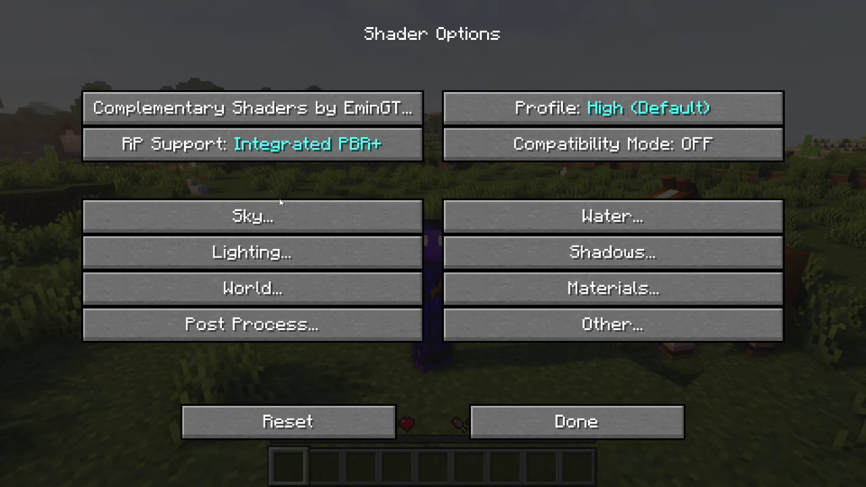
- Review the Water and Lighting settings of the Complementary shader pack
click(660, 225)
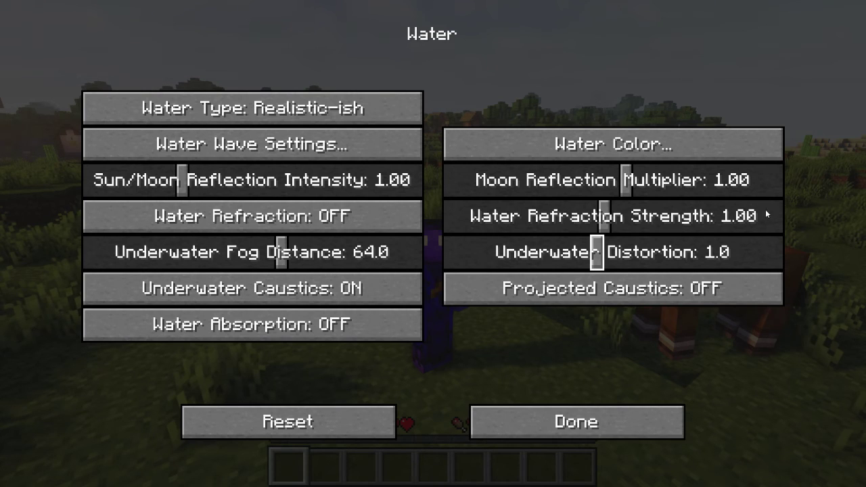
click(577, 418)
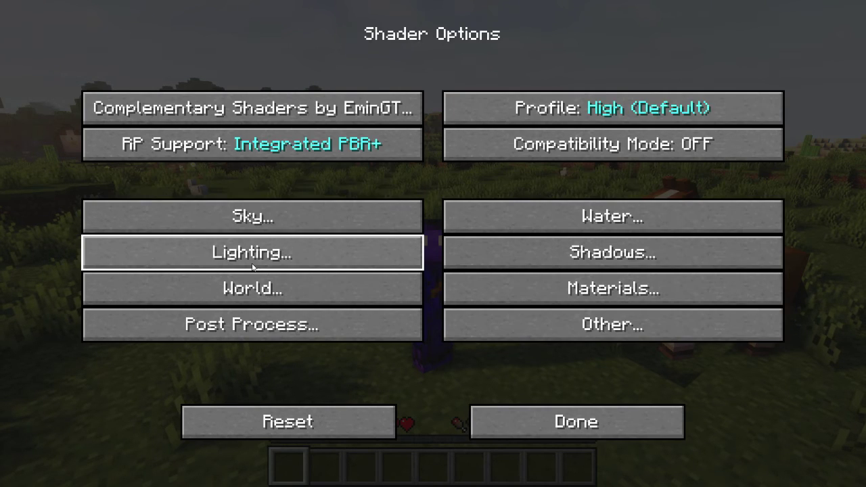
click(274, 255)
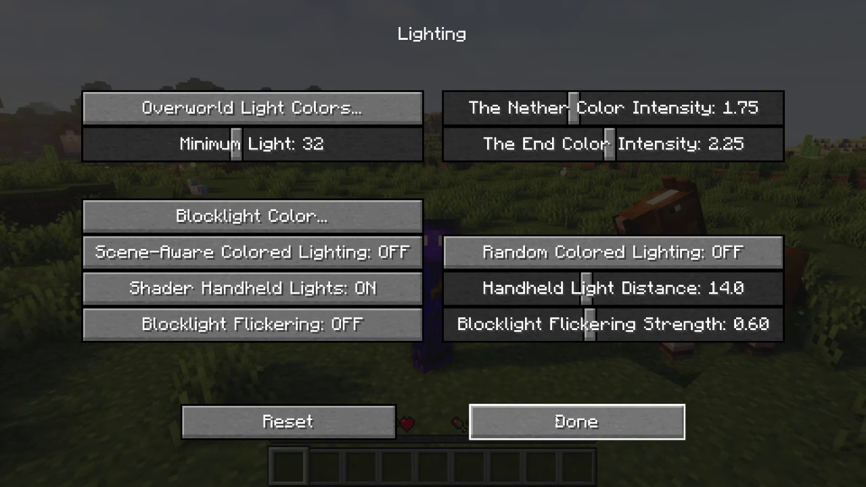
click(556, 421)
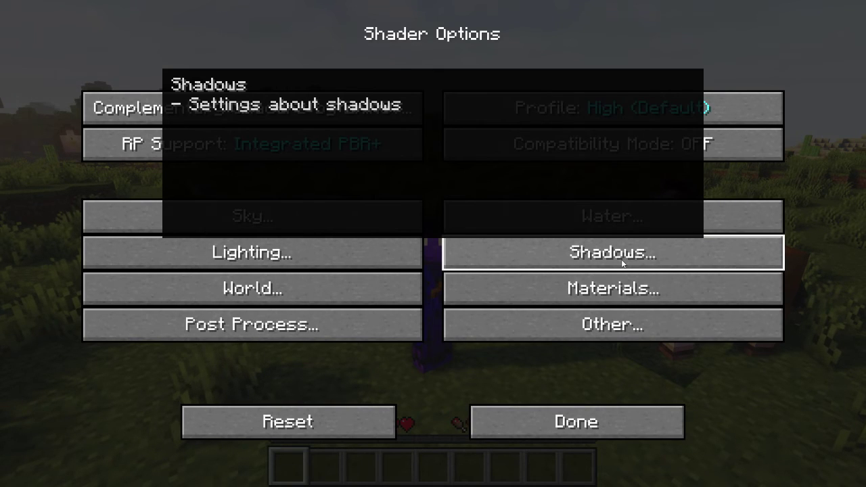